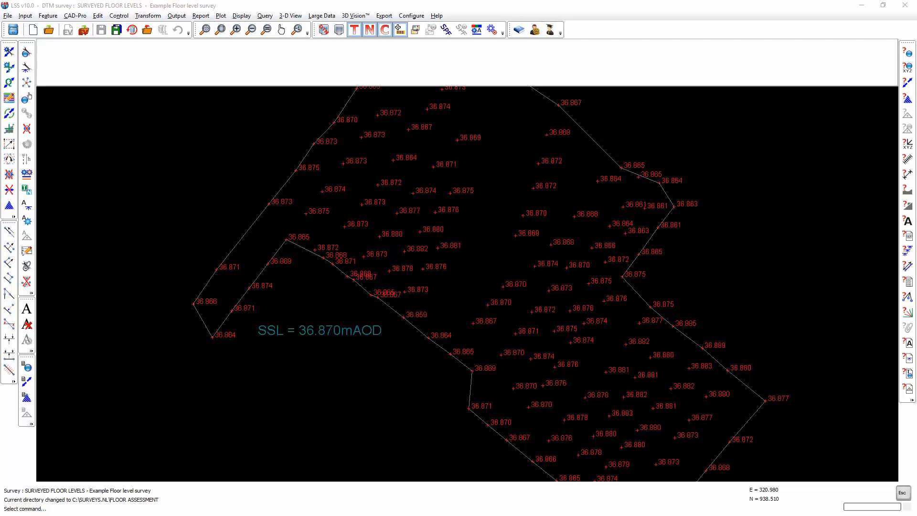
Step: Start a floor assessment deviations output for the surveyed floor levels
click(176, 16)
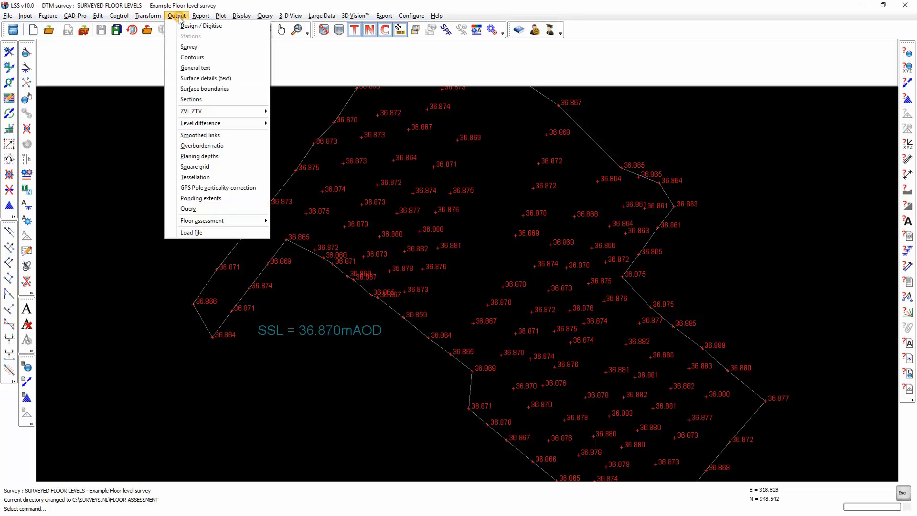
click(182, 222)
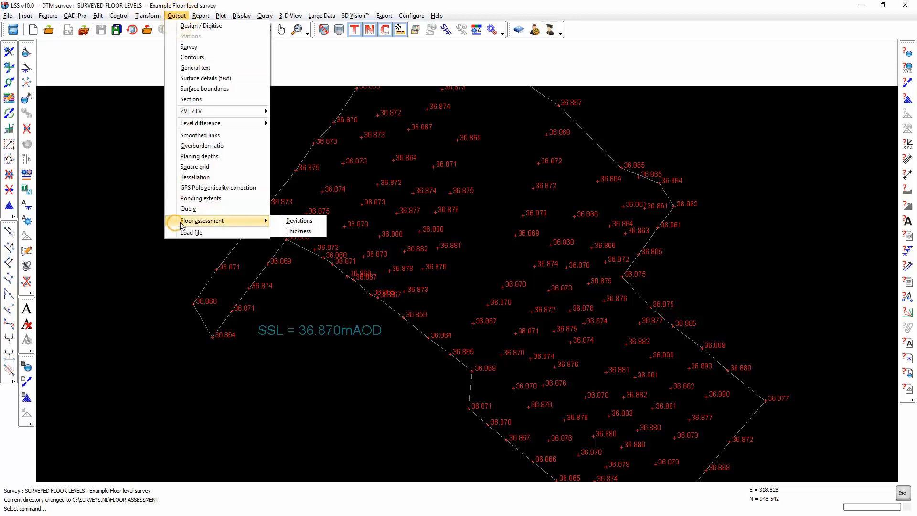
click(299, 222)
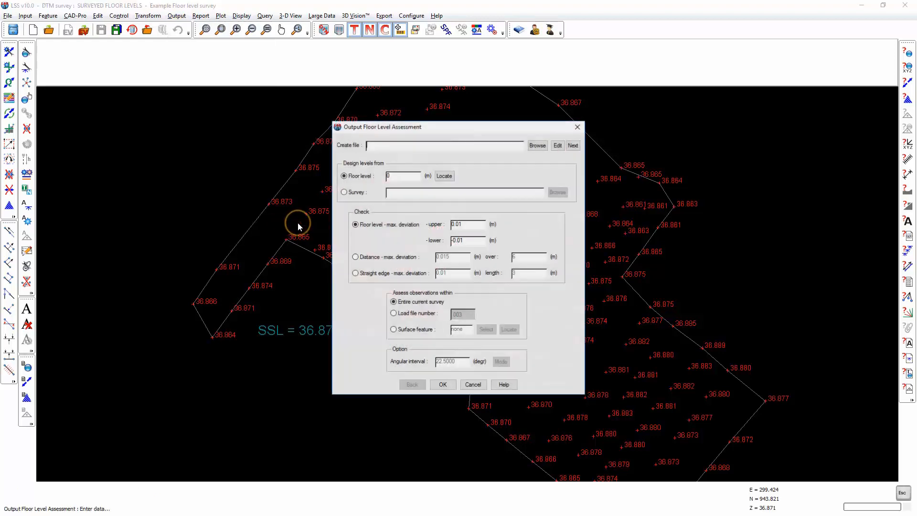
Step: Read the help topic on floor level deviations, covering the design level, 6 m distance and 3 m straight edge checks
click(503, 385)
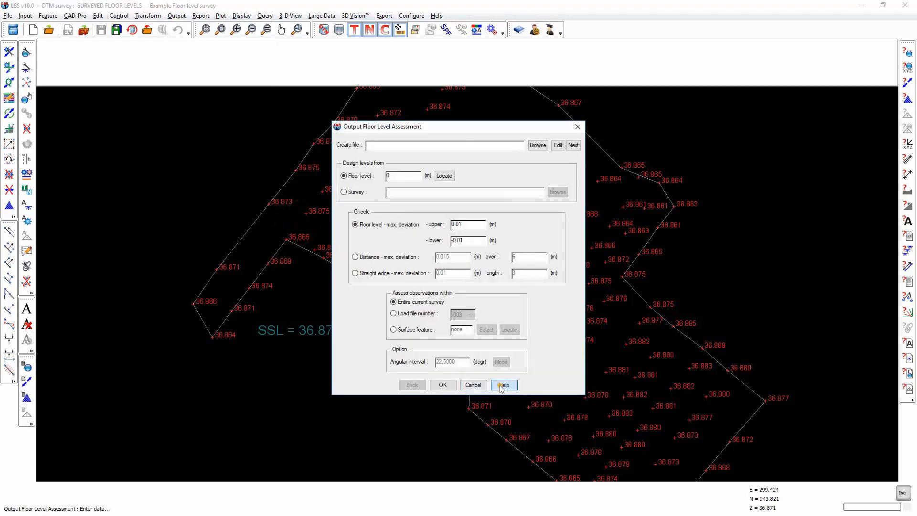
drag(404, 72, 450, 39)
drag(559, 426, 701, 464)
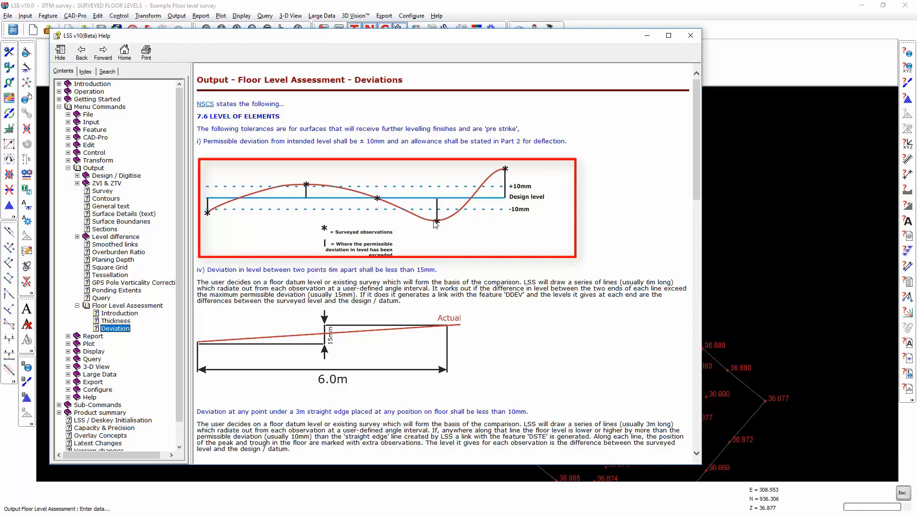
scroll(254, 232, down, 5)
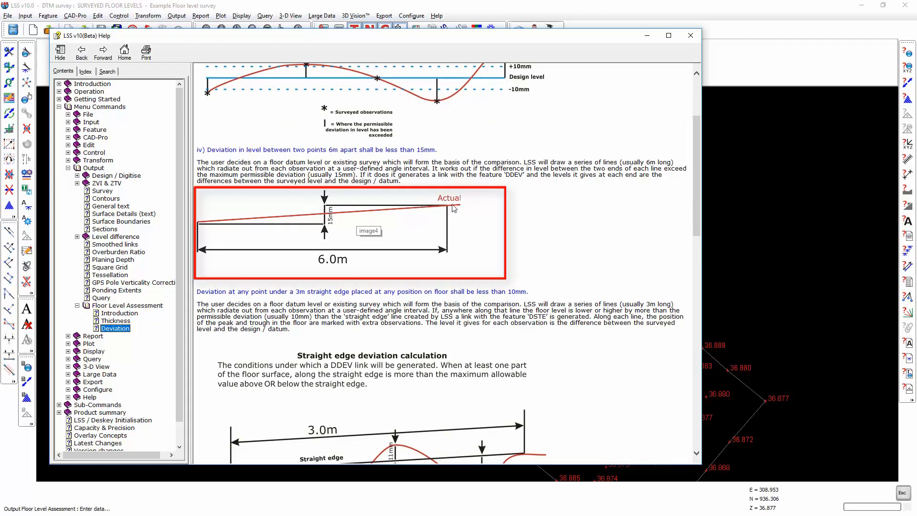
scroll(453, 208, down, 5)
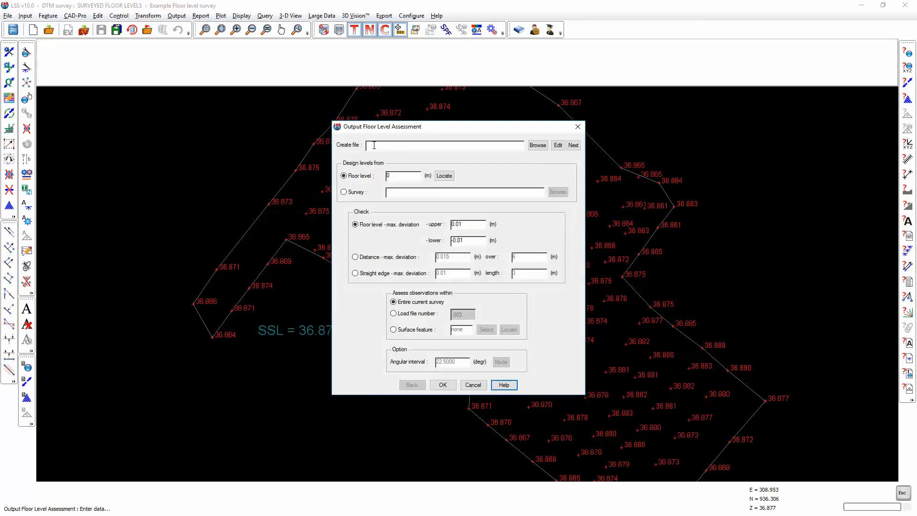
Step: Name the output file "analysis of deviation from datum 36.87" and set the design floor level to 36.87 m
drag(463, 128, 584, 127)
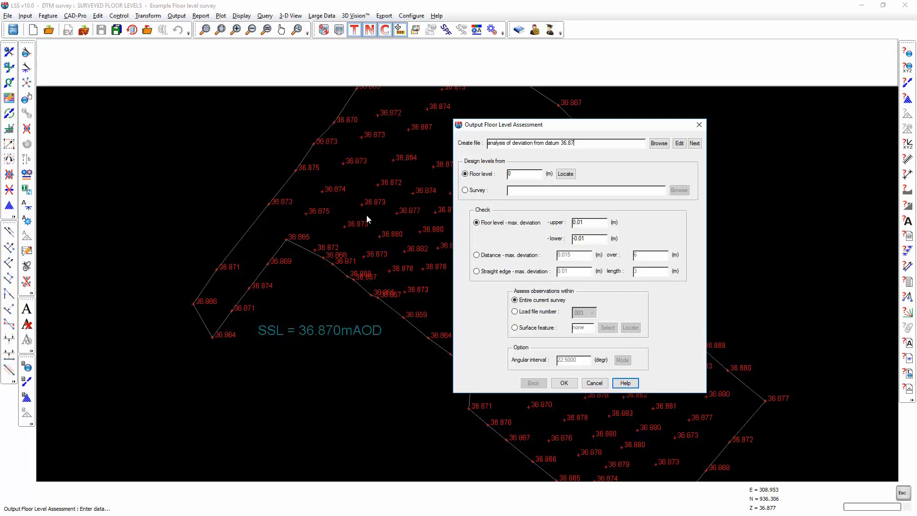
key(Tab)
text(36.87)
Step: Set the maximum floor level deviation to 0.006 m upper and -0.008 m lower, and run the assessment
click(586, 222)
click(591, 242)
key(BackSpace)
text(08)
click(564, 383)
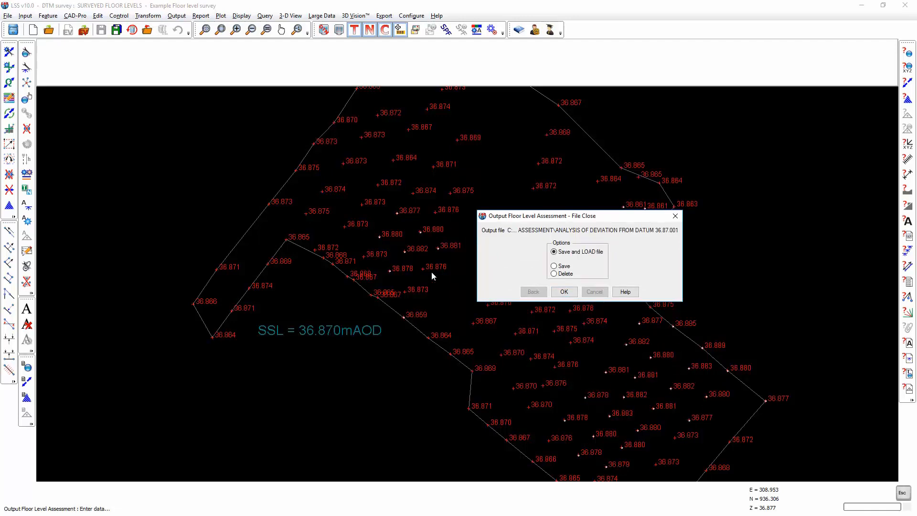
Step: Save and load the assessment file, choosing FLOOR ASSESSMENT PROTOTYPE.LSS from Testdata\Floor Assessment Prototype as the new survey's prototype
click(562, 290)
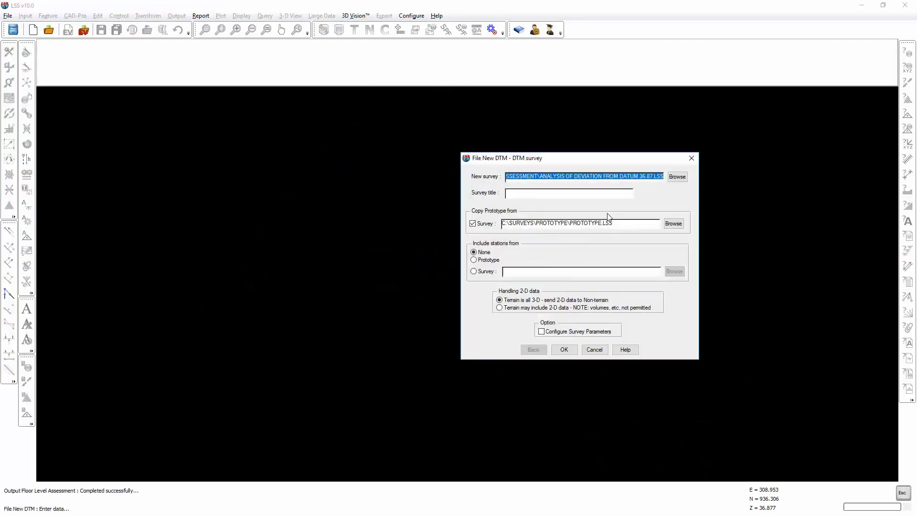
triple_click(628, 224)
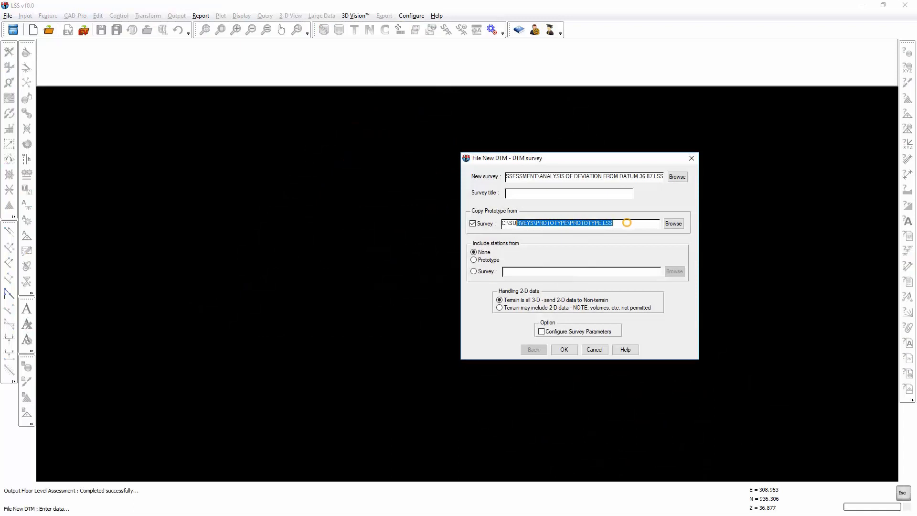
click(674, 223)
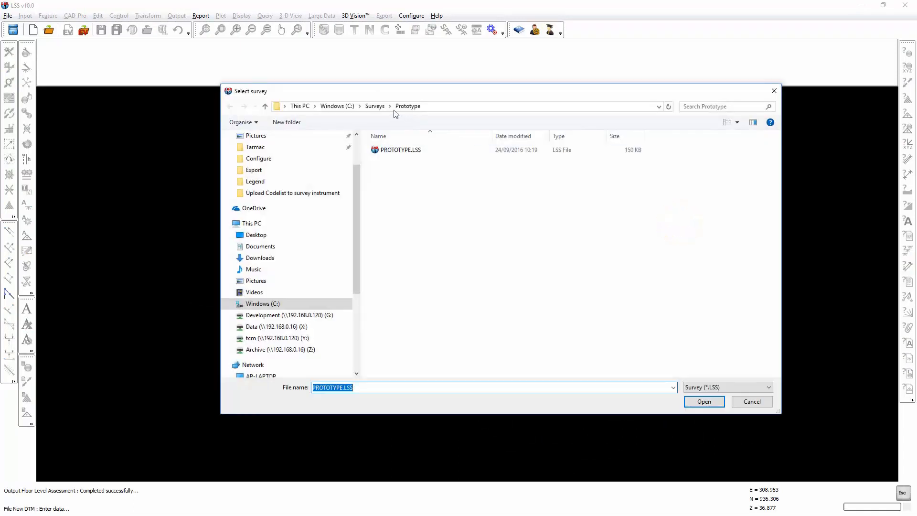
click(374, 106)
click(392, 240)
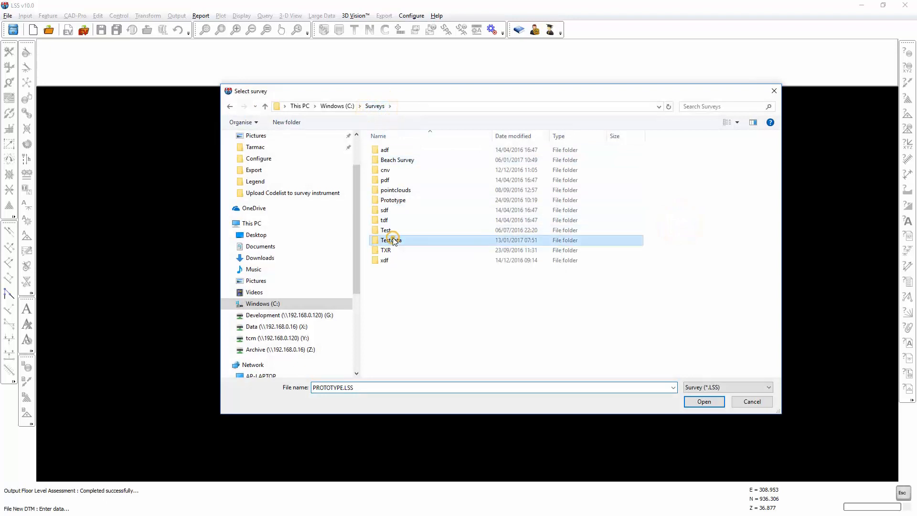
double_click(392, 240)
double_click(417, 281)
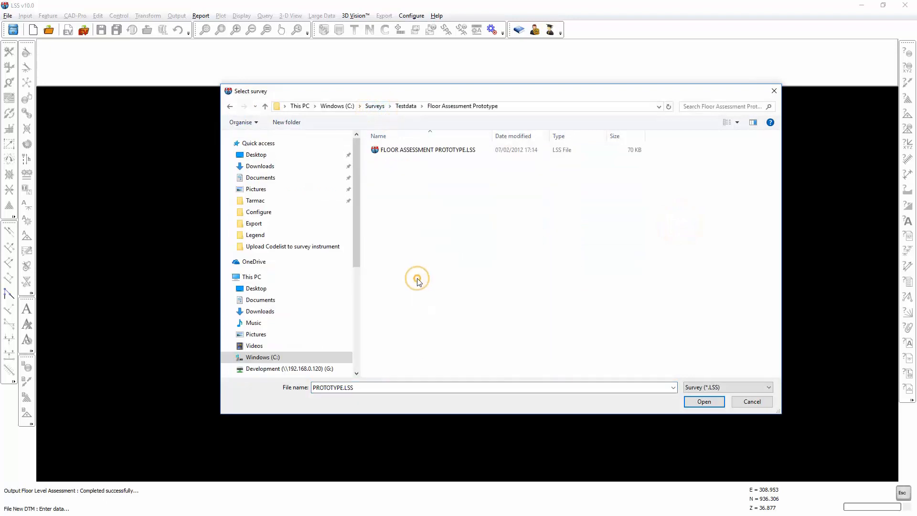
double_click(403, 150)
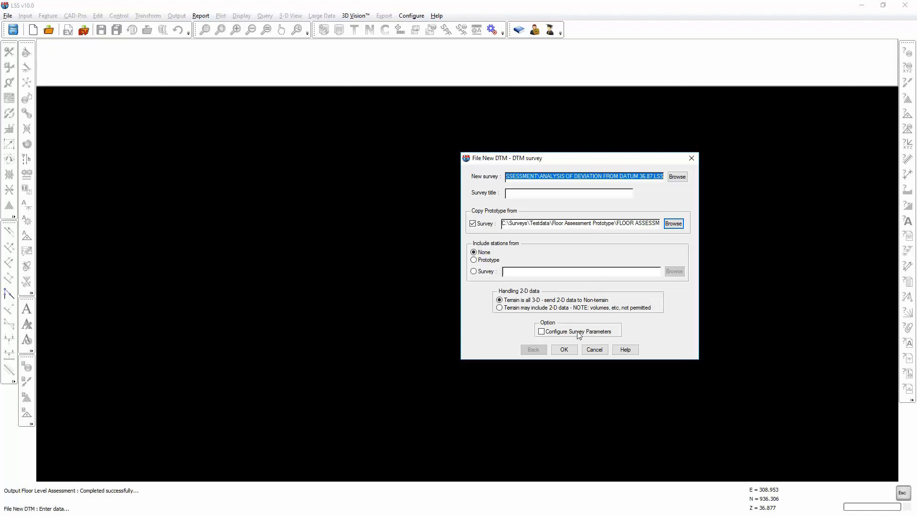
Step: Create the new DTM survey and finish loading the datum deviation file into it
click(564, 350)
click(566, 370)
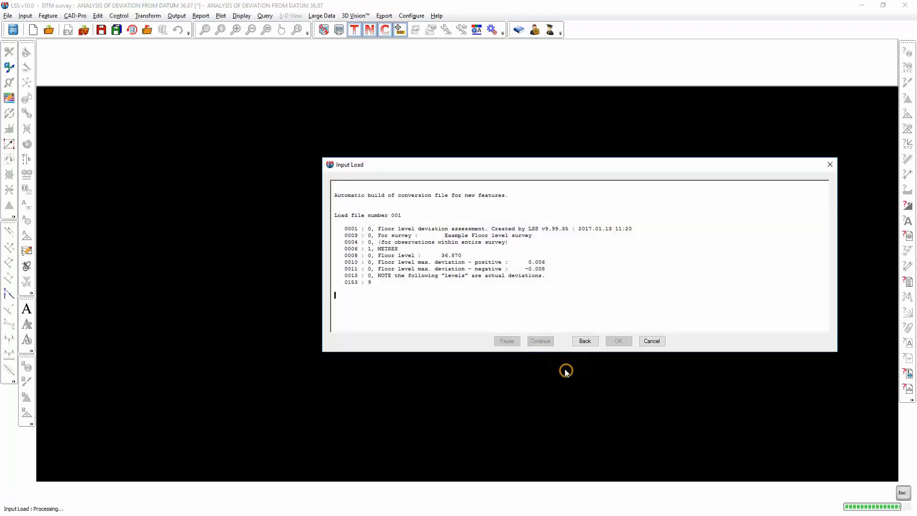
click(539, 341)
click(618, 342)
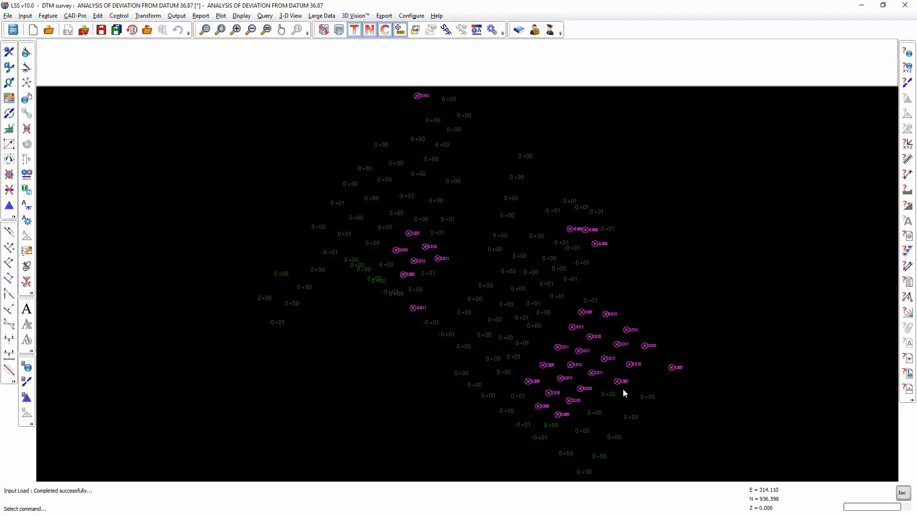
Step: Query several of the flagged deviation observations to inspect their details
scroll(594, 369, up, 5)
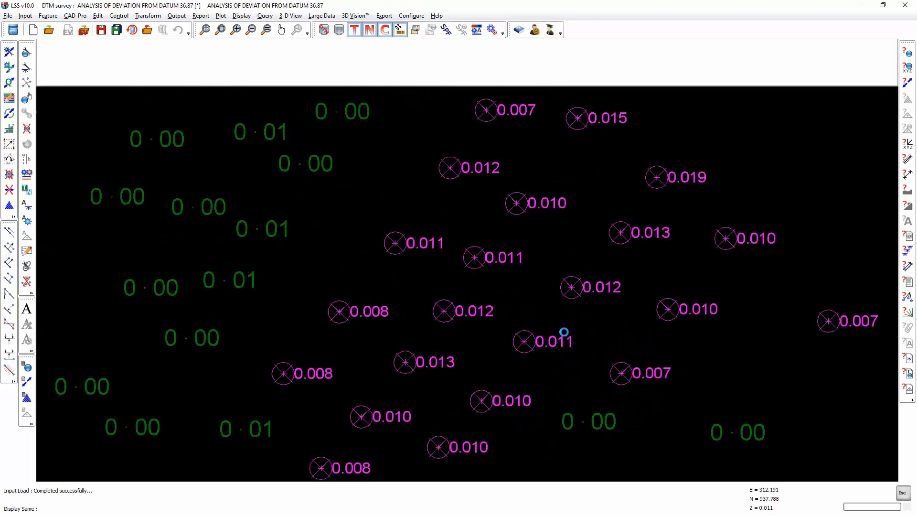
click(907, 51)
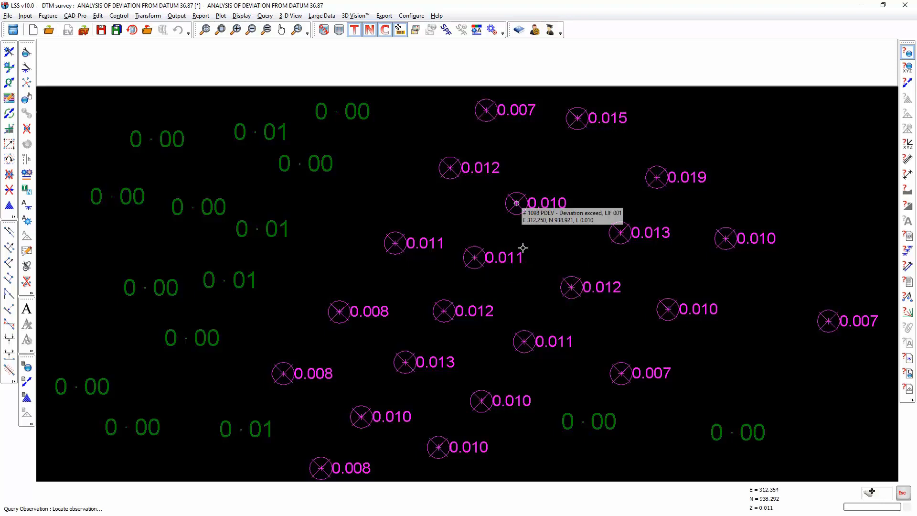
mouse_move(344, 302)
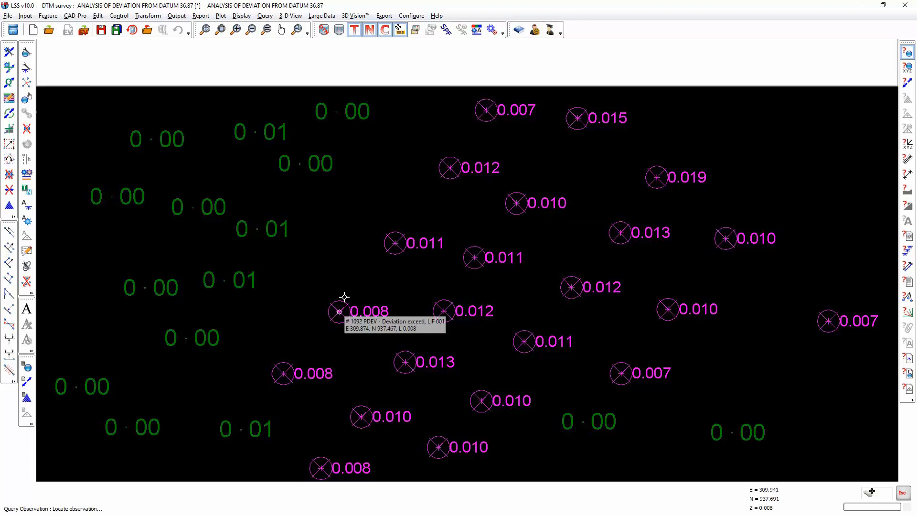
mouse_move(396, 243)
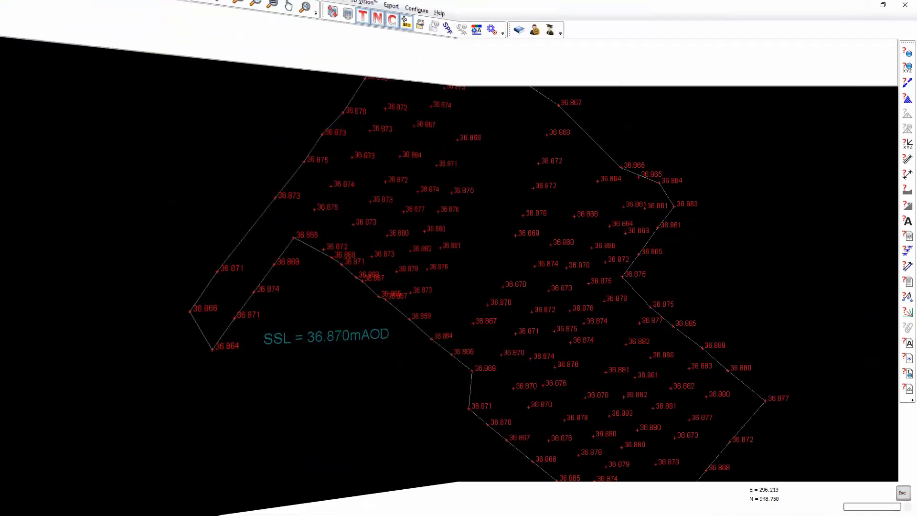
Step: Start another floor deviations output for the surveyed floor levels, naming its file "ANALYSIS OF DEVIATION distance deviation"
click(177, 16)
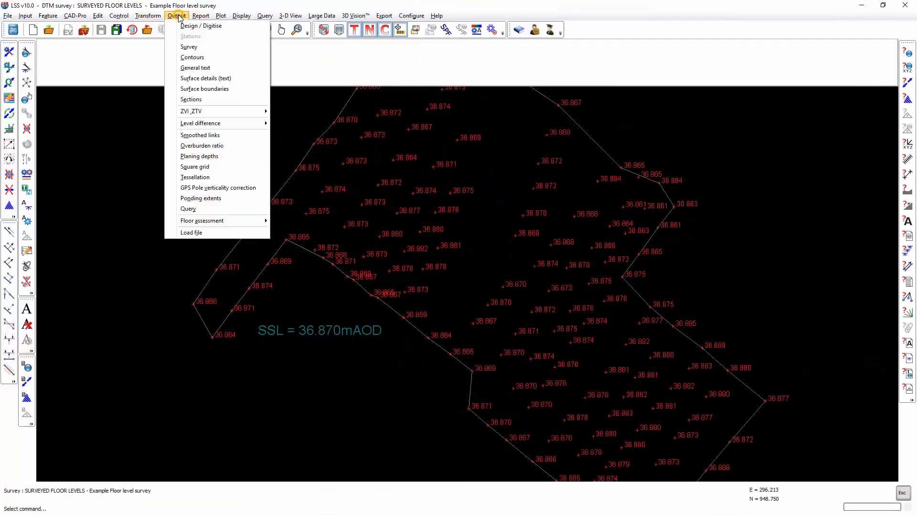
click(193, 221)
click(294, 221)
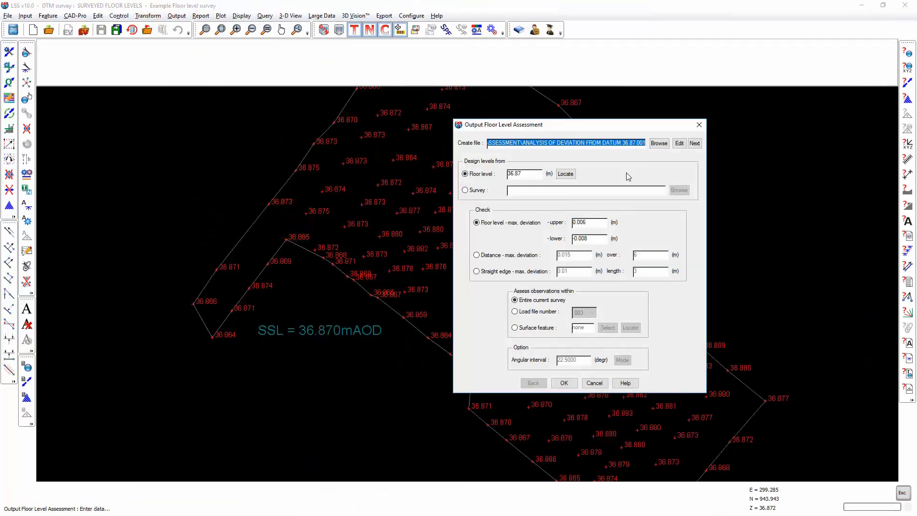
drag(638, 144, 586, 142)
text(distance deviation)
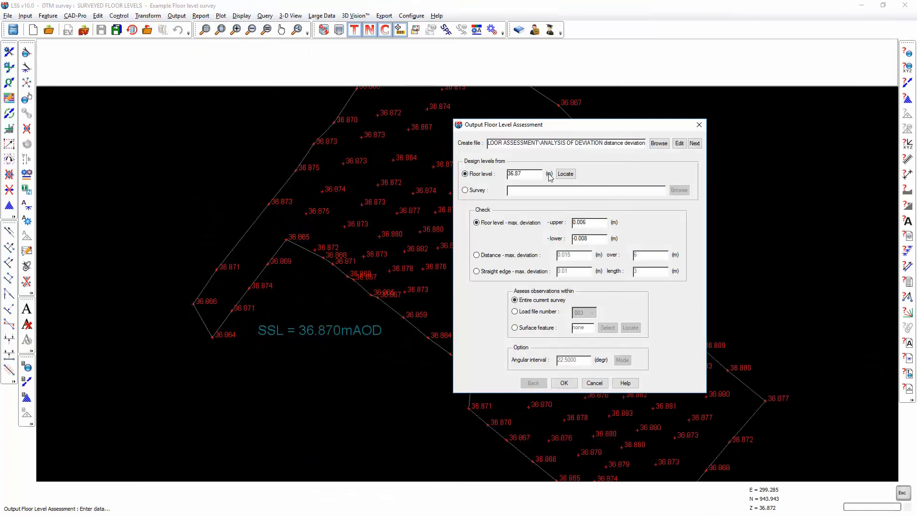
Step: Run the distance check with 0.015 m maximum deviation over 6 m at a 22.5 degree angular interval, and query a resulting link
click(489, 257)
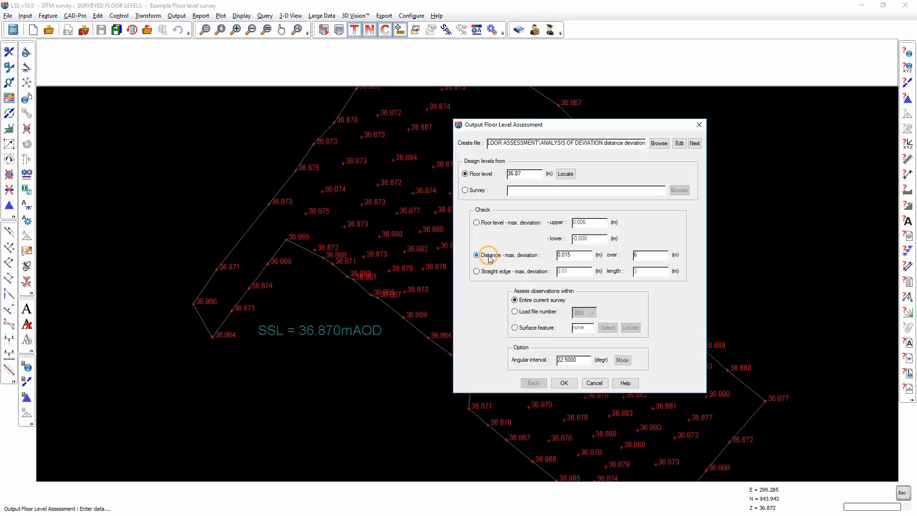
double_click(576, 255)
double_click(645, 254)
double_click(573, 360)
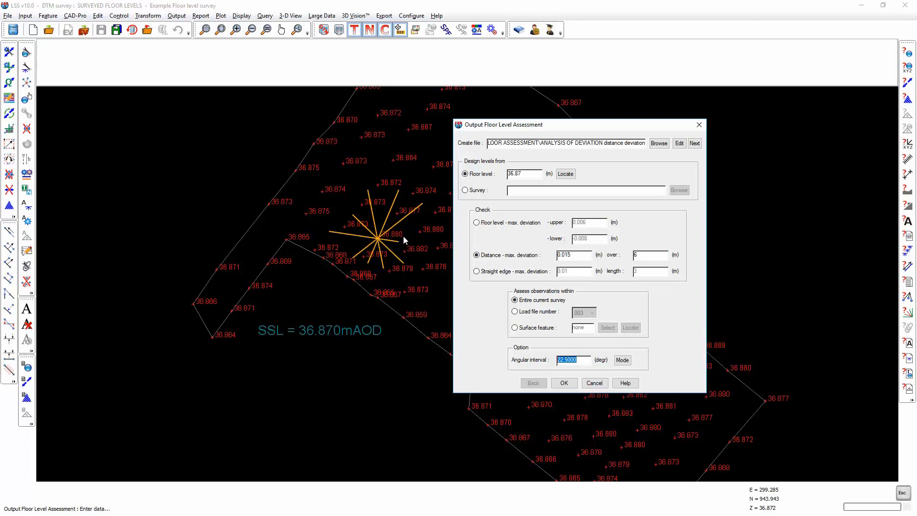
drag(586, 128, 709, 111)
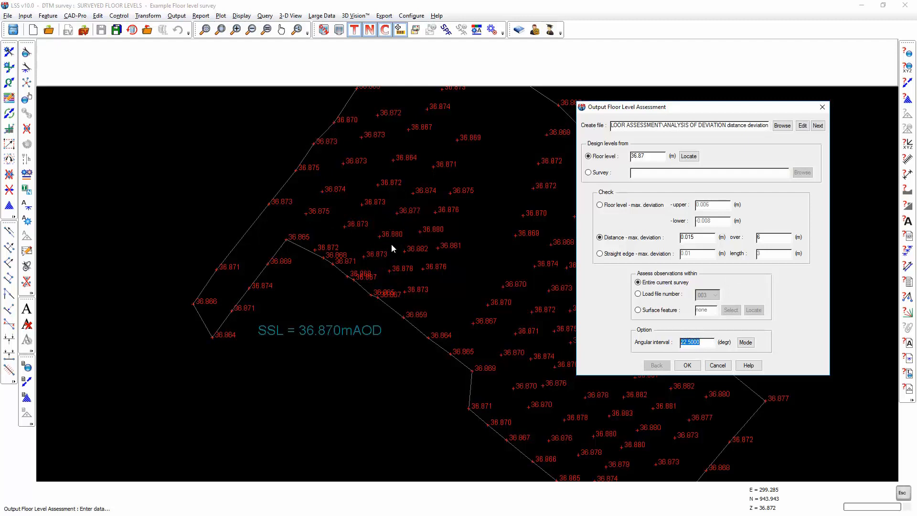
click(687, 365)
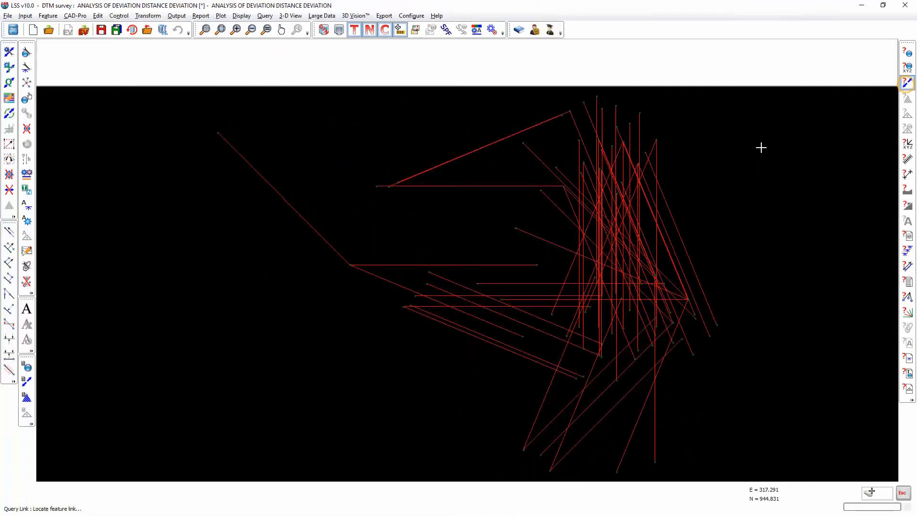
mouse_move(679, 230)
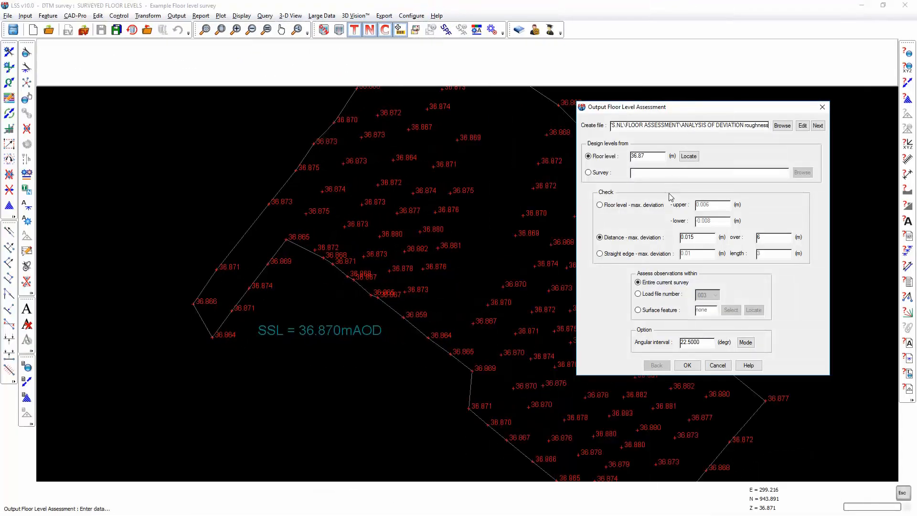
Step: For the "ANALYSIS OF DEVIATION roughness" output, choose the straight edge check with 0.006 m maximum deviation and 3 m length
click(608, 256)
click(693, 254)
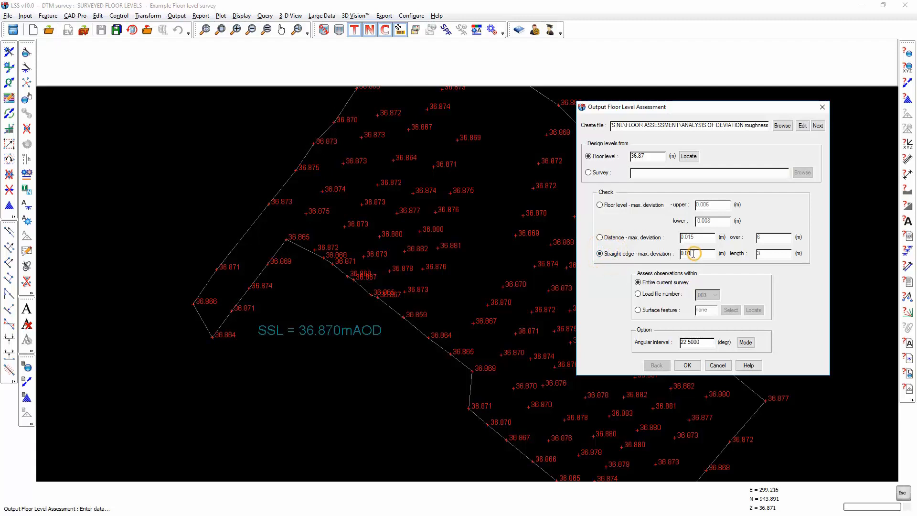
drag(693, 253, 690, 255)
text(06)
click(773, 255)
drag(731, 254, 727, 267)
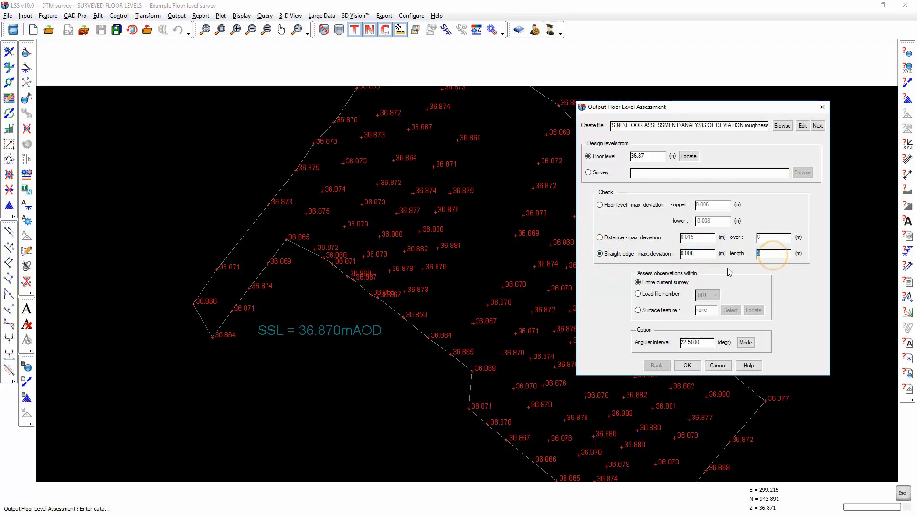
Step: Run the straight edge assessment at a 22.5 degree angular interval, and save and load its output file
double_click(709, 343)
click(696, 367)
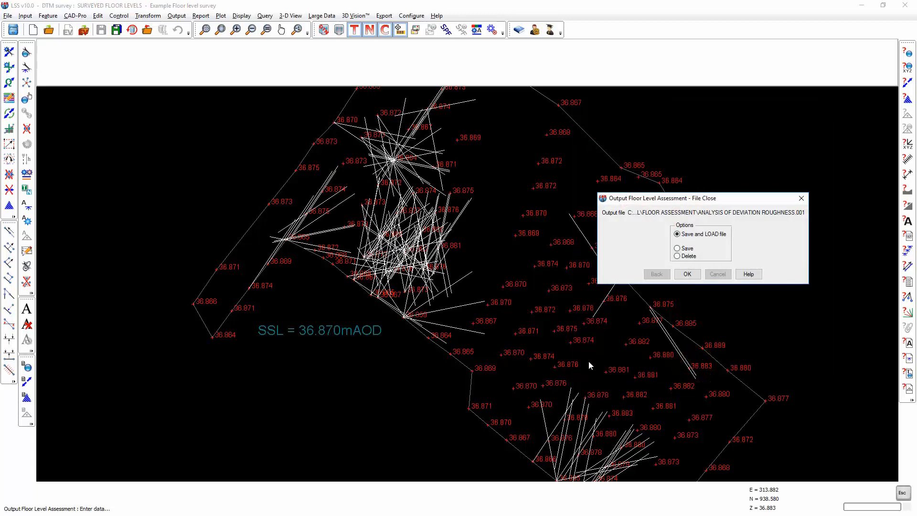
click(686, 273)
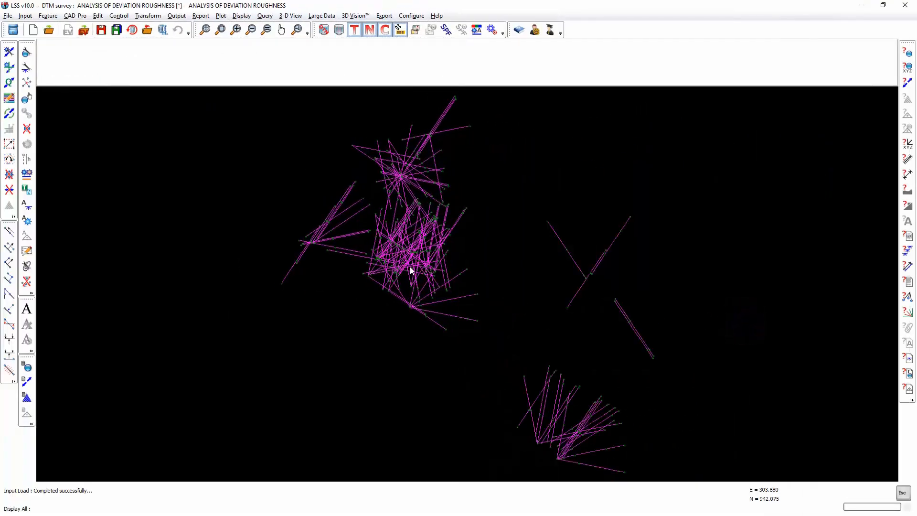
Step: Query individual straight edge links in the roughness survey to inspect their length and level difference
scroll(405, 260, up, 3)
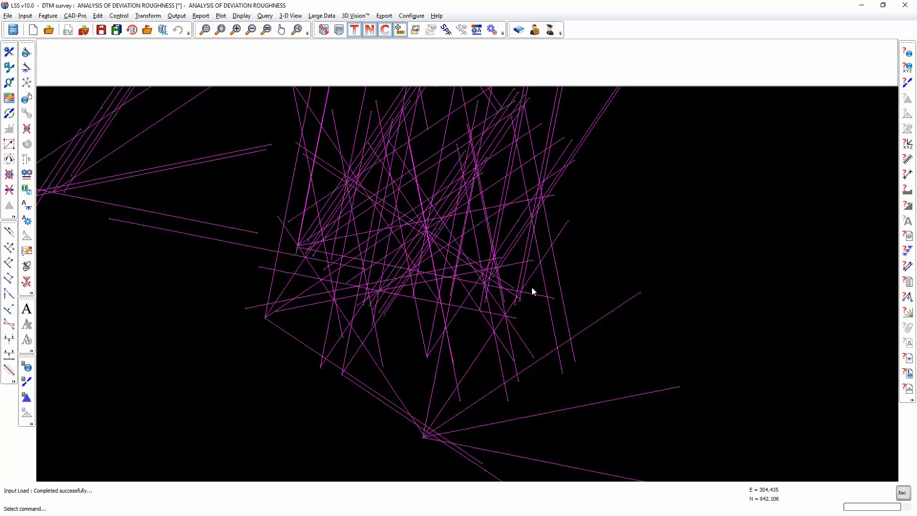
click(907, 83)
mouse_move(555, 251)
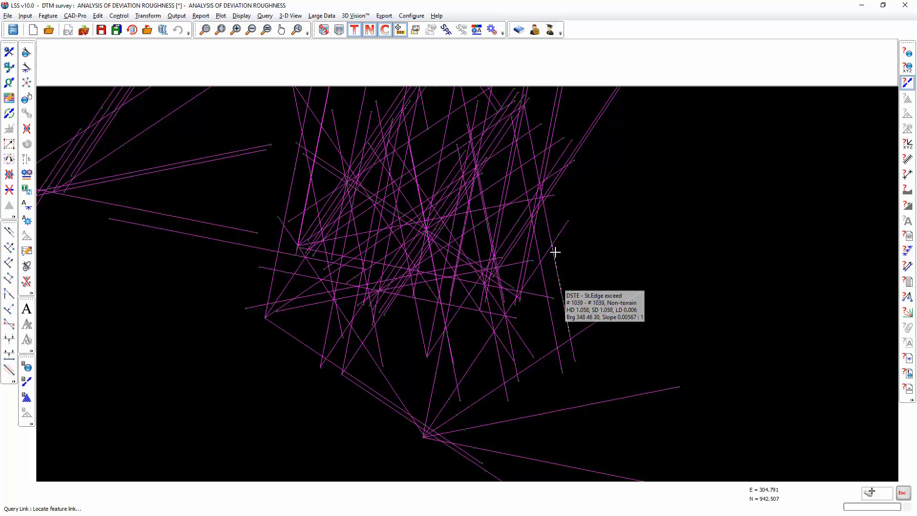
mouse_move(548, 234)
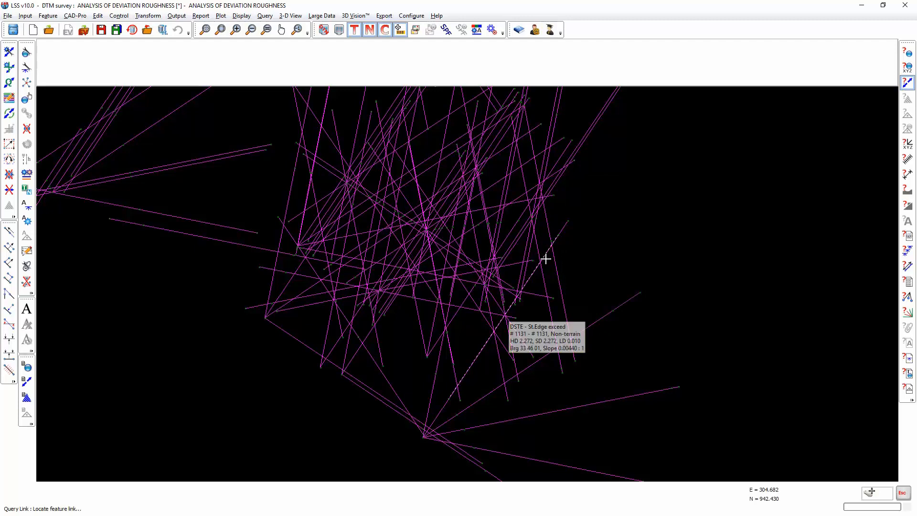
key(Escape)
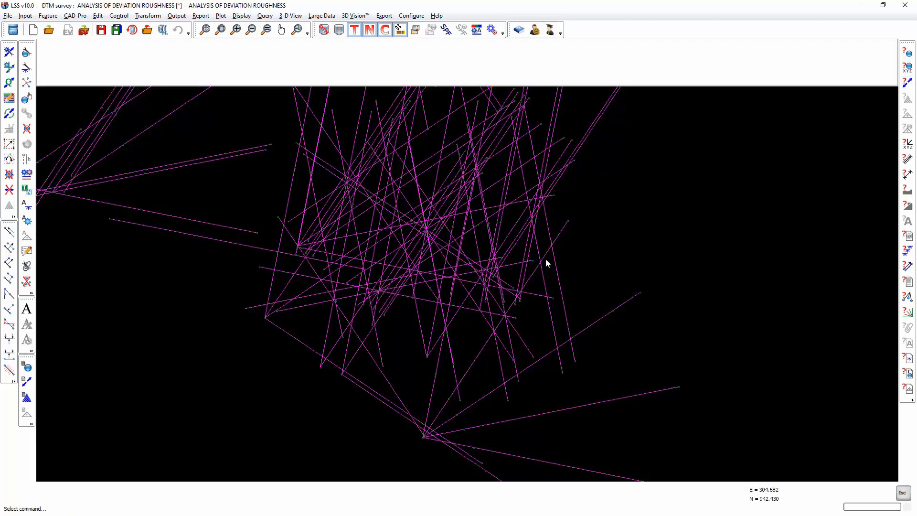